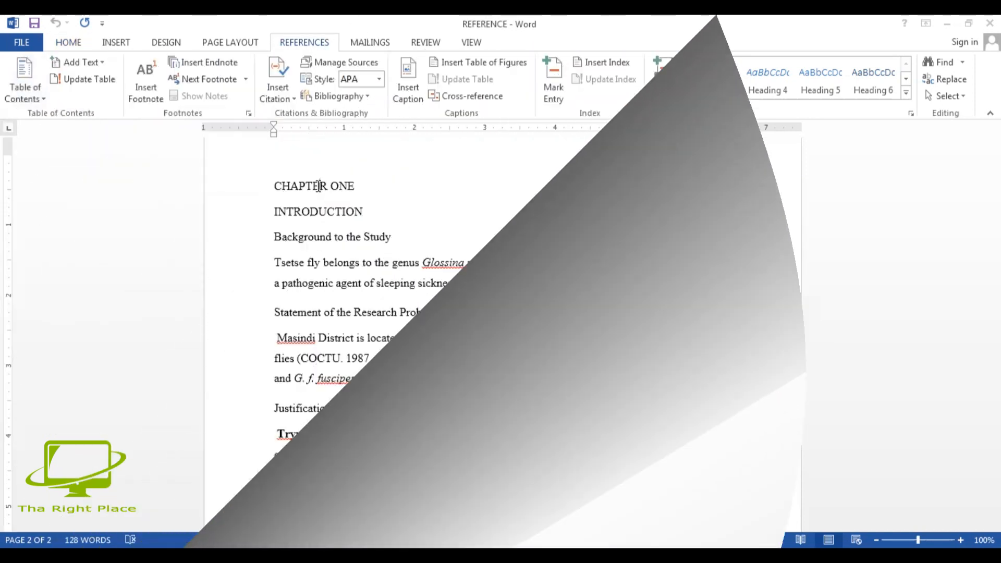
- Apply the Heading 1 style to "CHAPTER ONE" and the Heading 2 style to "INTRODUCTION"
triple_click(319, 189)
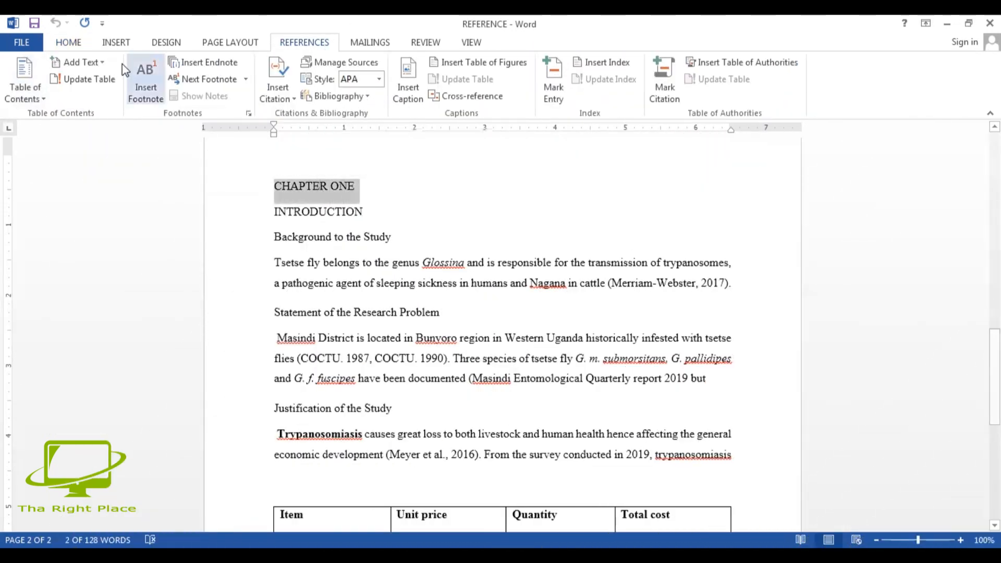
click(69, 44)
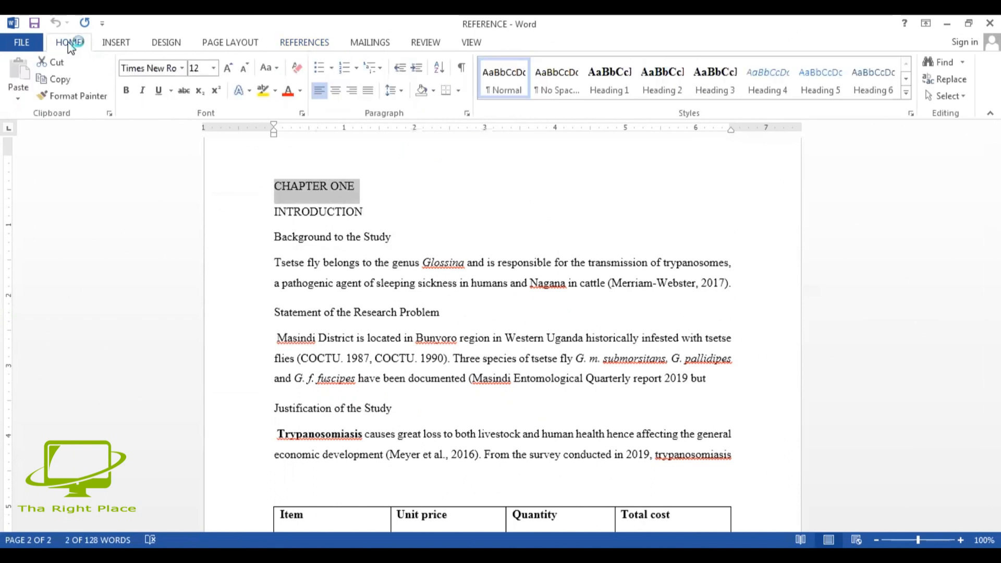
key(ctrl+alt+1)
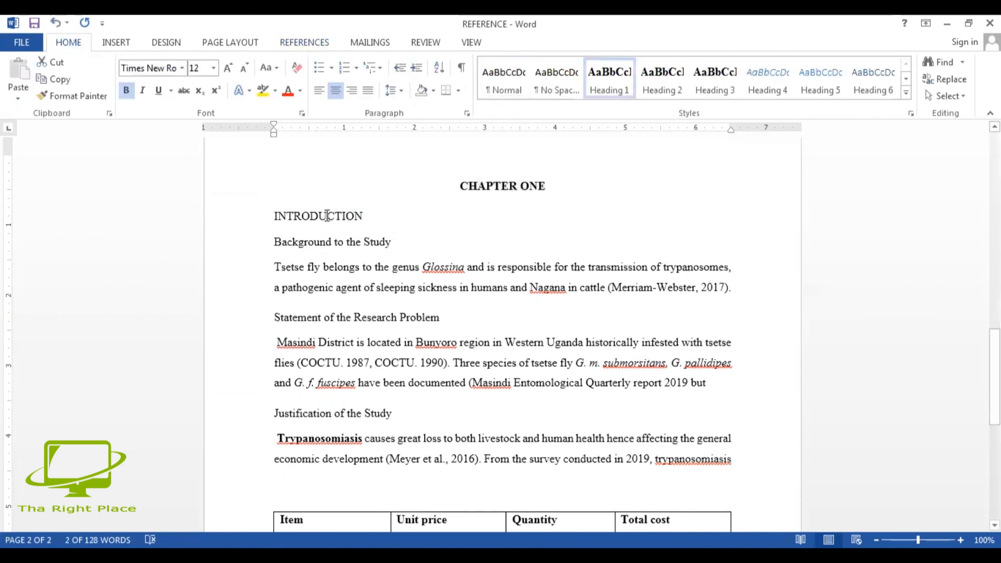
triple_click(325, 214)
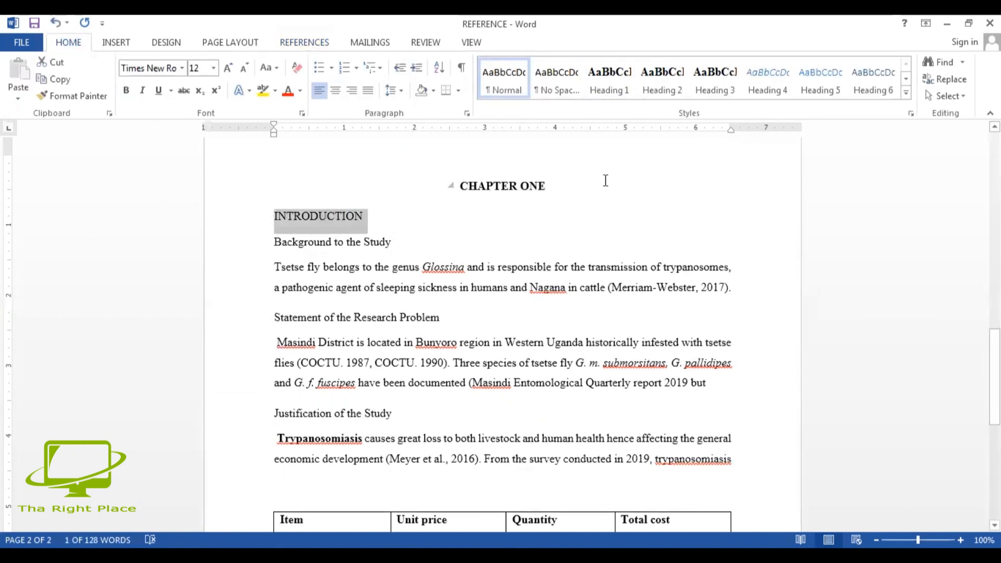
click(655, 88)
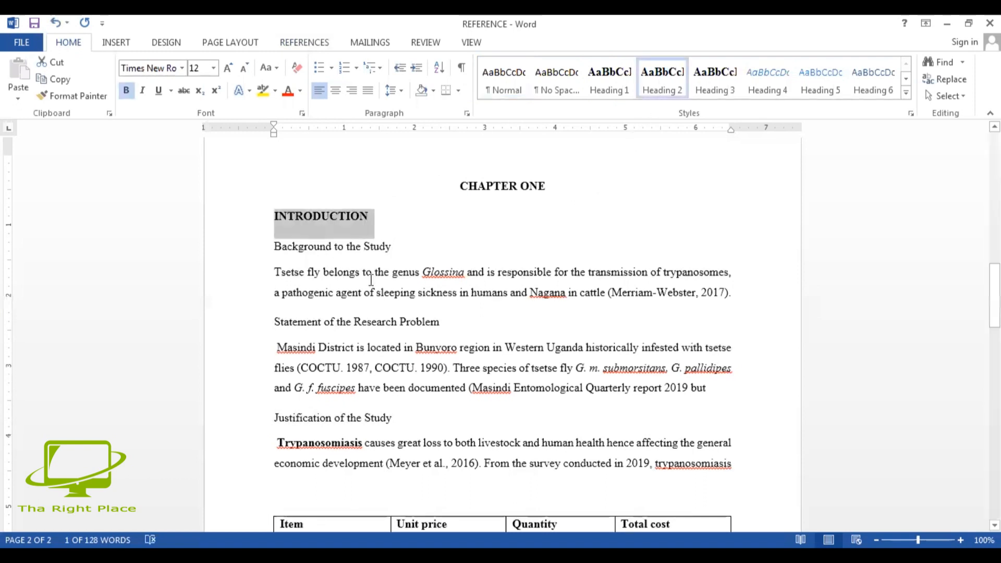
- Apply the Heading 3 style to "Background to the Study", "Statement of the Research Problem" and "Justification of the Study"
triple_click(350, 248)
ctrl+click(313, 326)
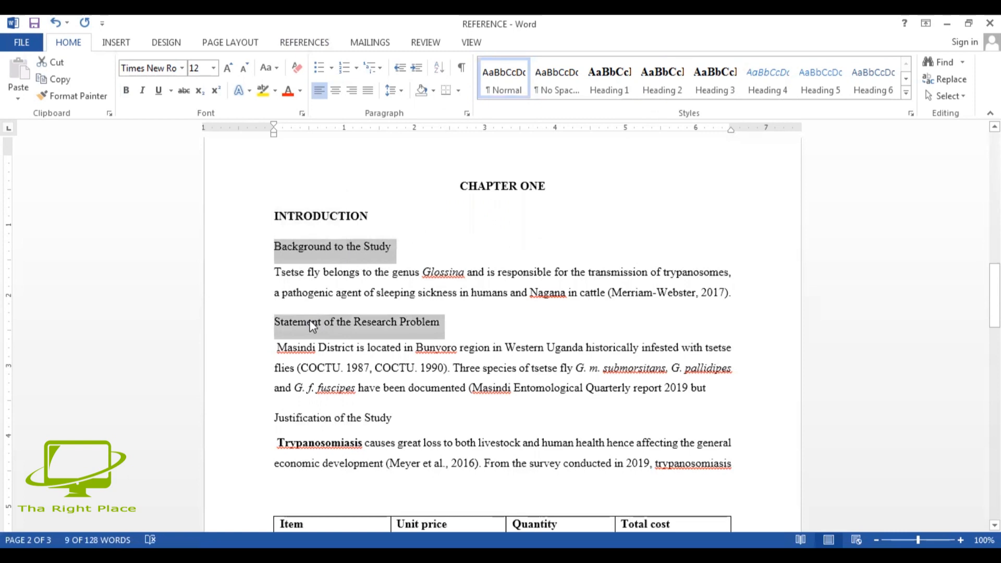
ctrl+click(297, 417)
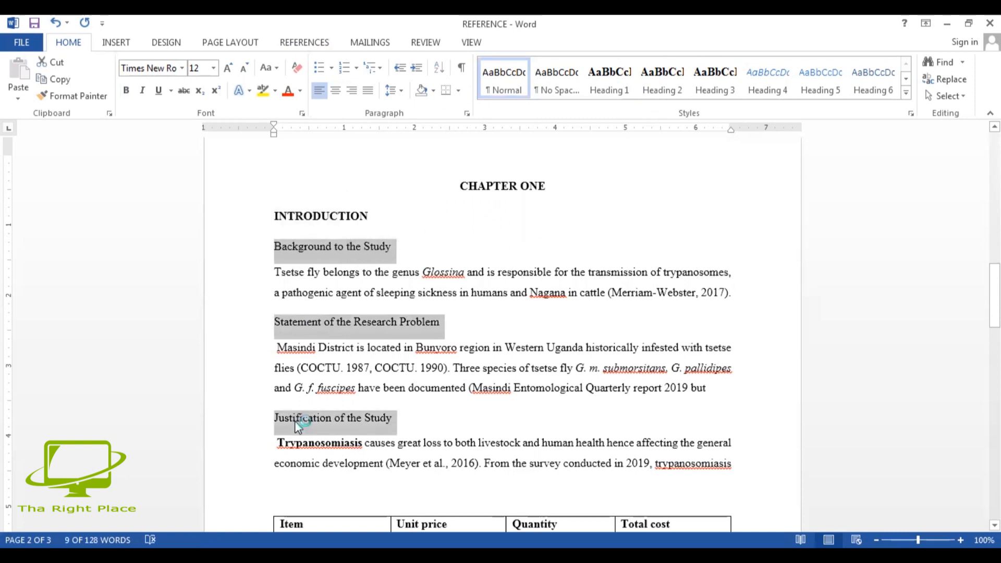
click(715, 87)
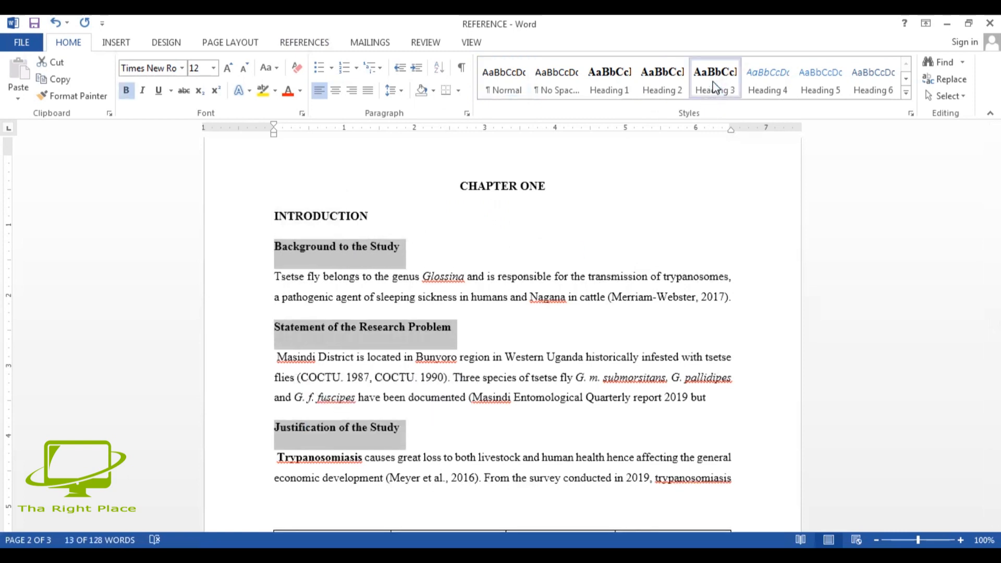
click(538, 298)
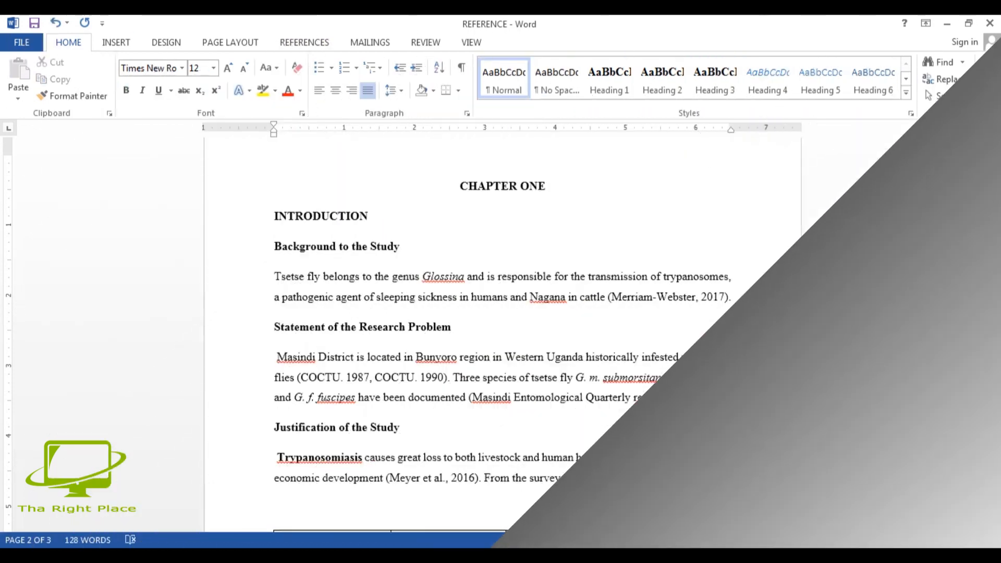
- Insert the built-in Automatic Table 1 table of contents on the blank first page
drag(994, 325, 994, 163)
click(295, 241)
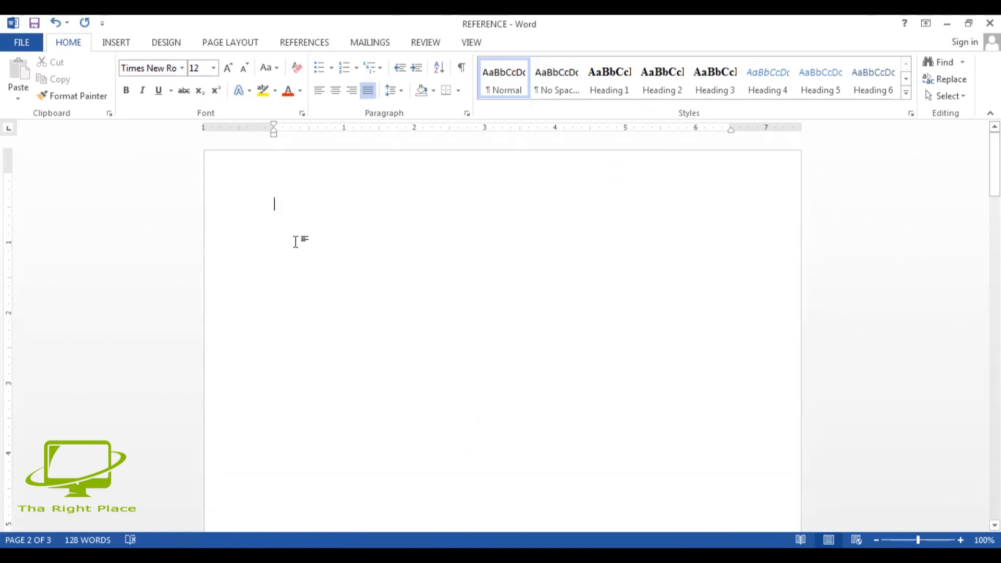
click(305, 43)
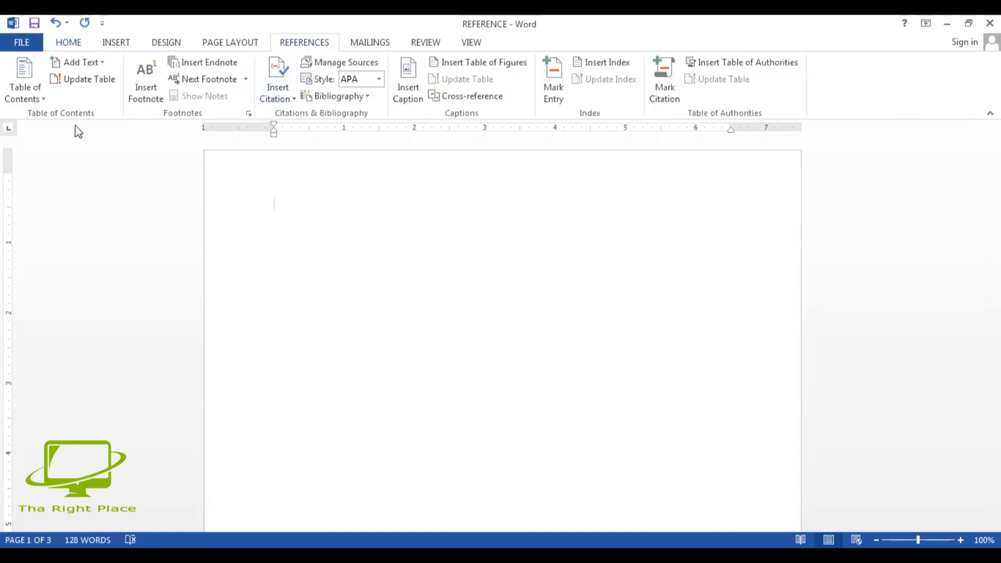
click(43, 99)
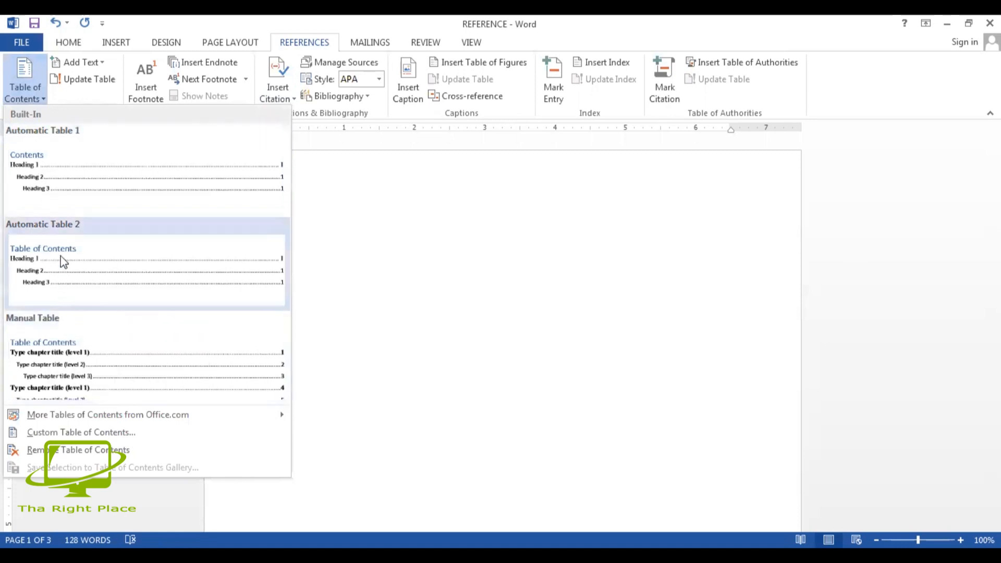
click(75, 192)
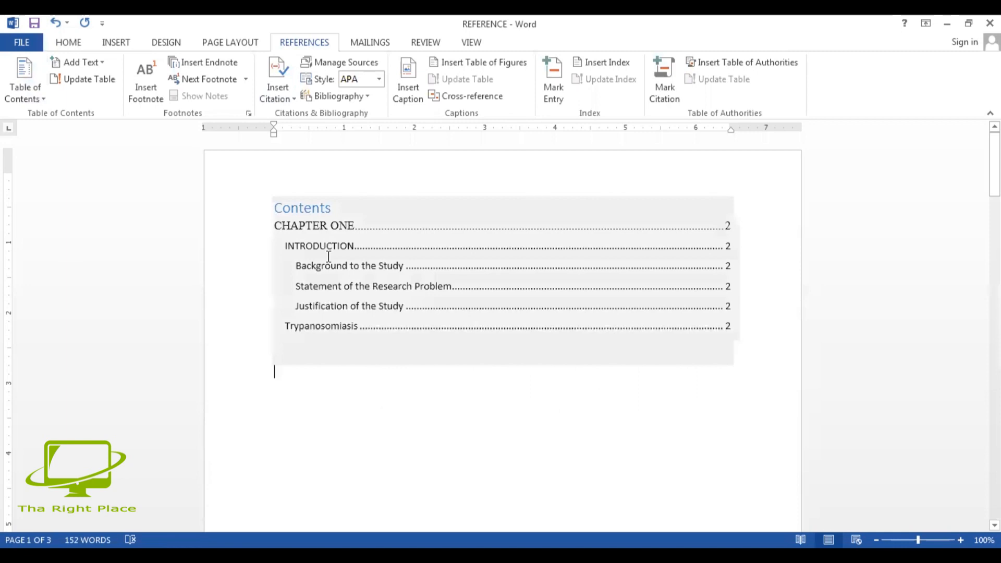
- Replace the "Contents" title above the inserted table with "Table of Contents"
click(334, 307)
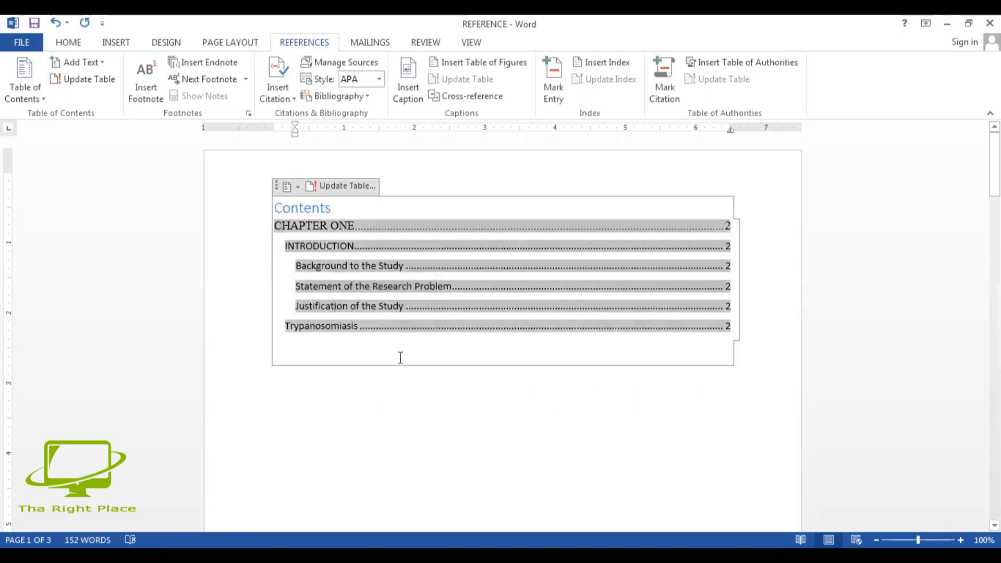
double_click(321, 206)
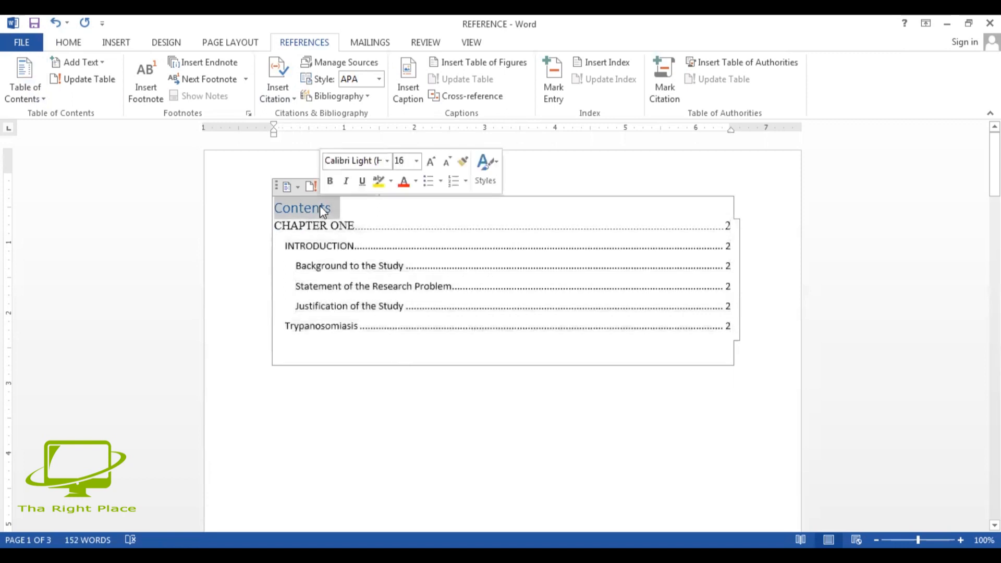
text(Tabl)
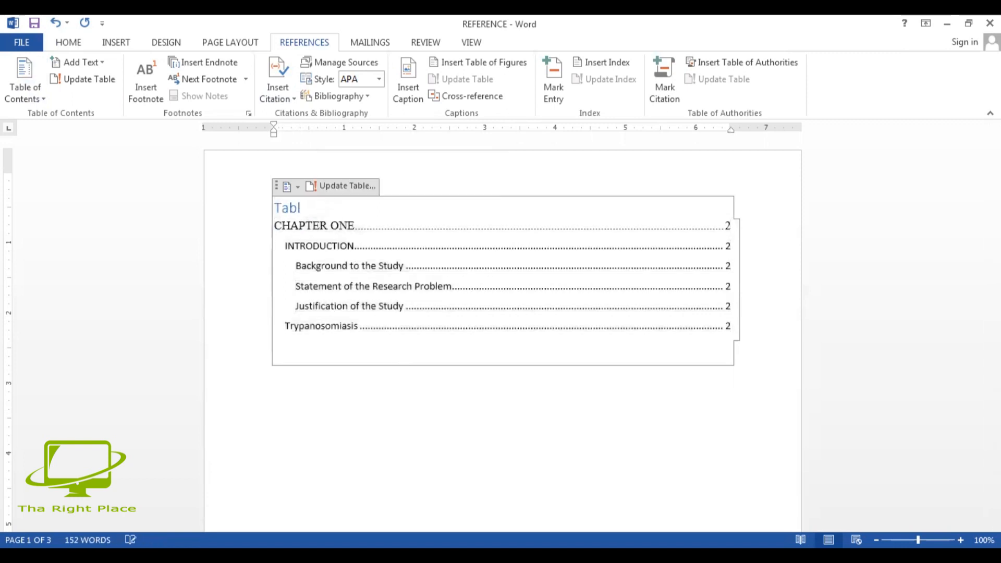
text(e of Contents)
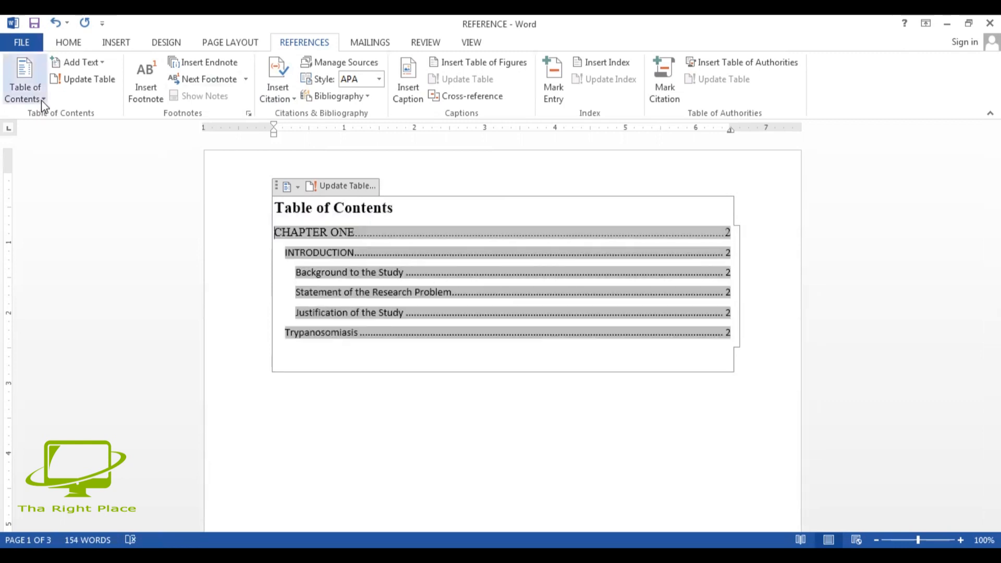
- Try rebuilding the table of contents without the Heading 3 level, replacing the existing one, and undo the replacement
click(42, 100)
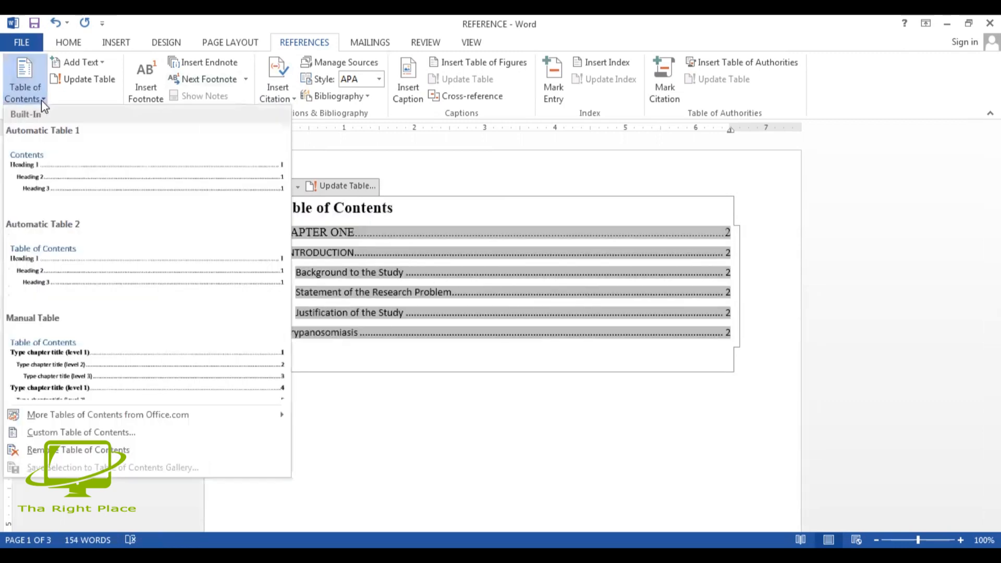
click(43, 432)
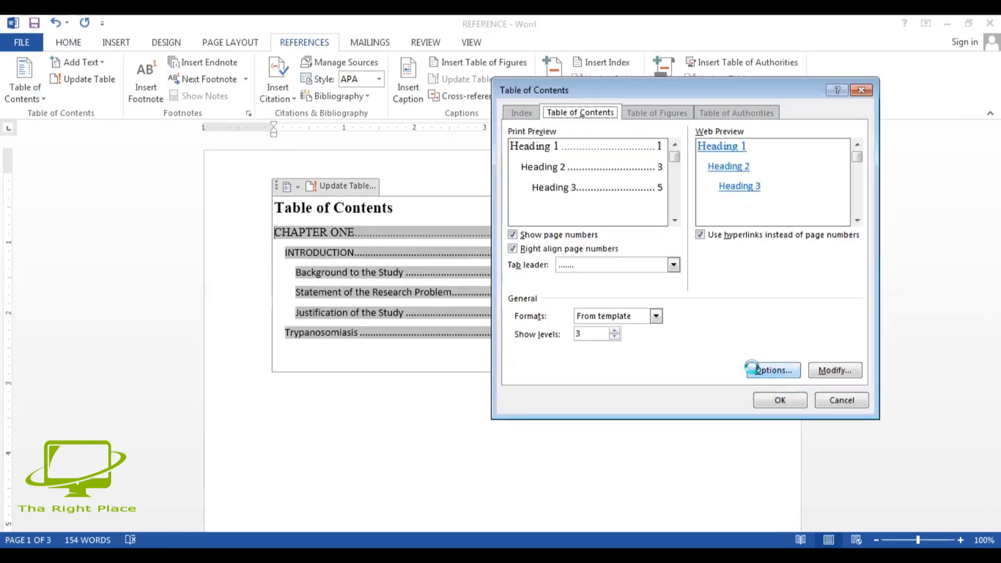
click(771, 370)
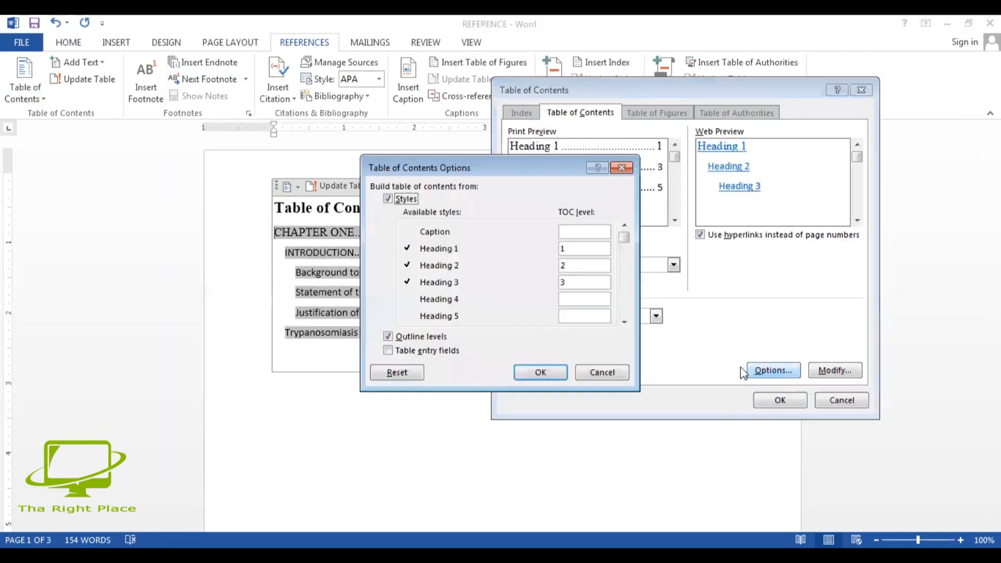
double_click(568, 282)
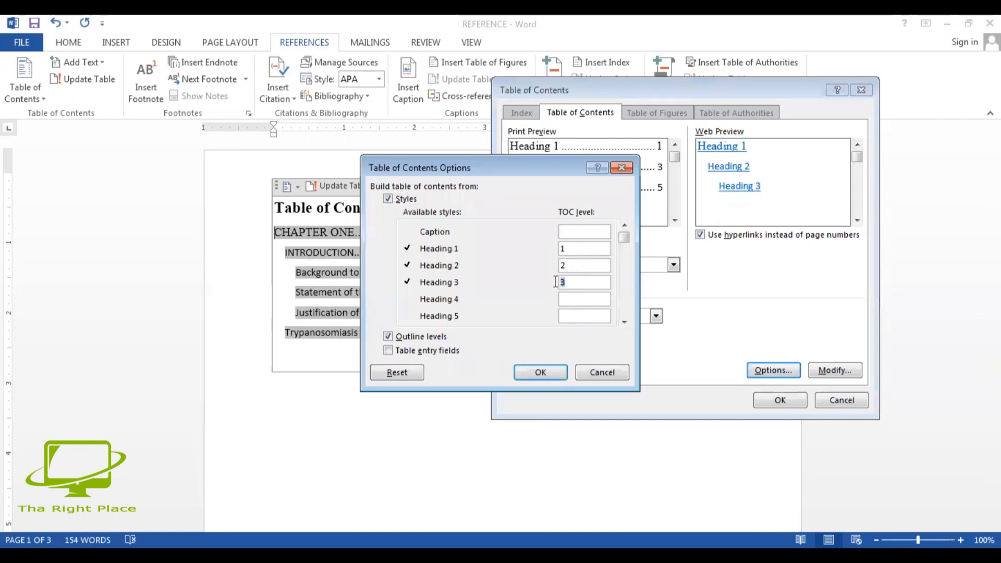
key(BackSpace)
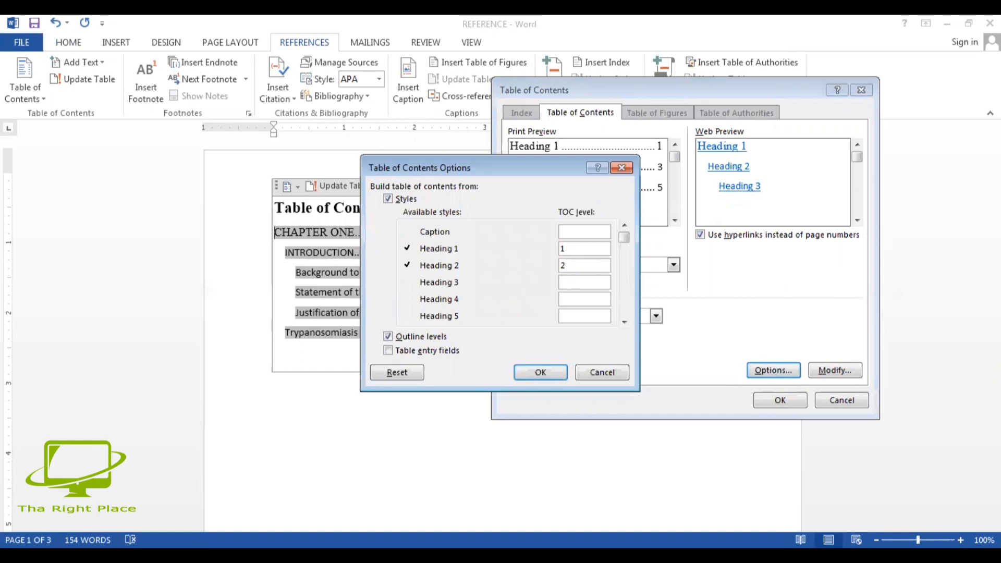
click(537, 374)
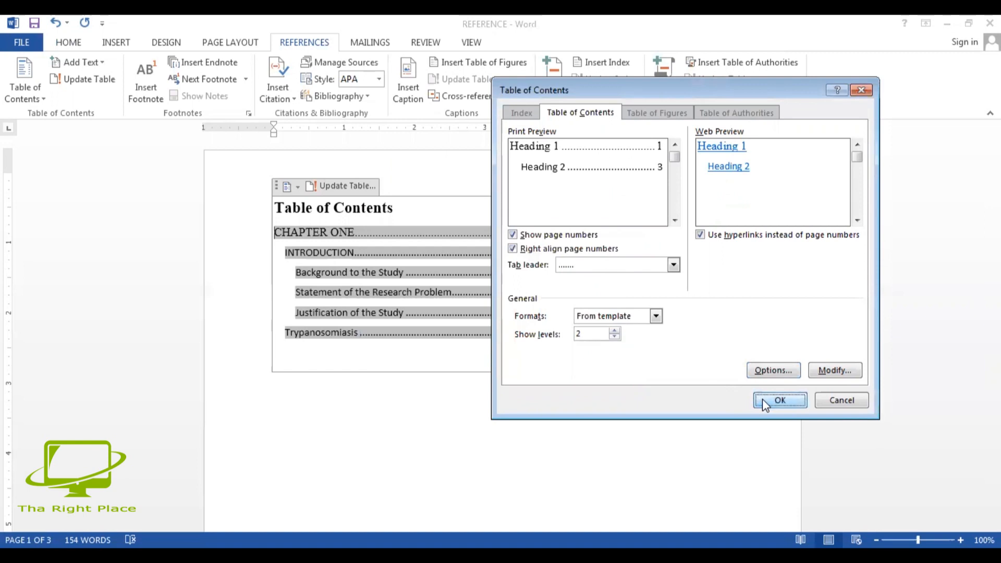
click(778, 400)
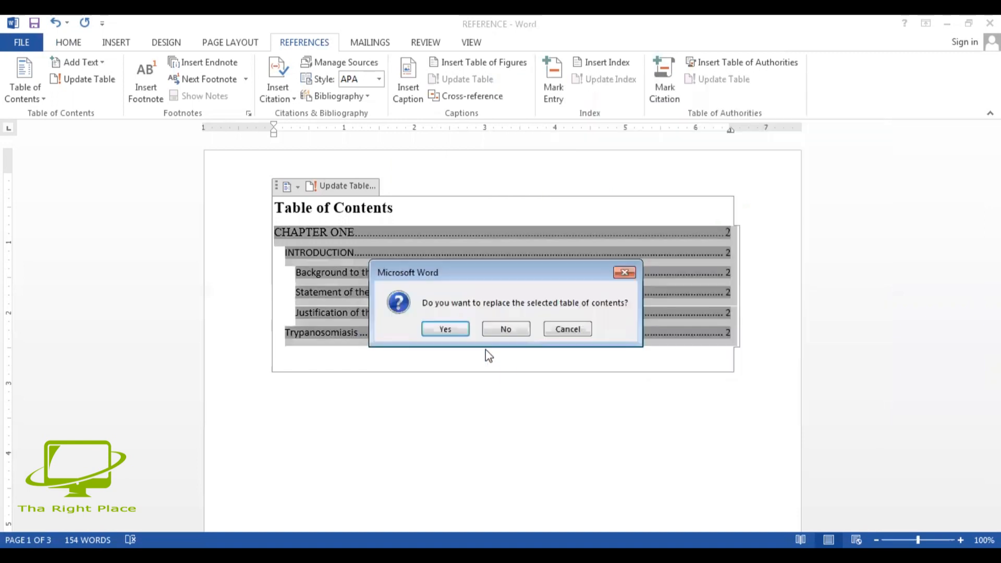
click(457, 333)
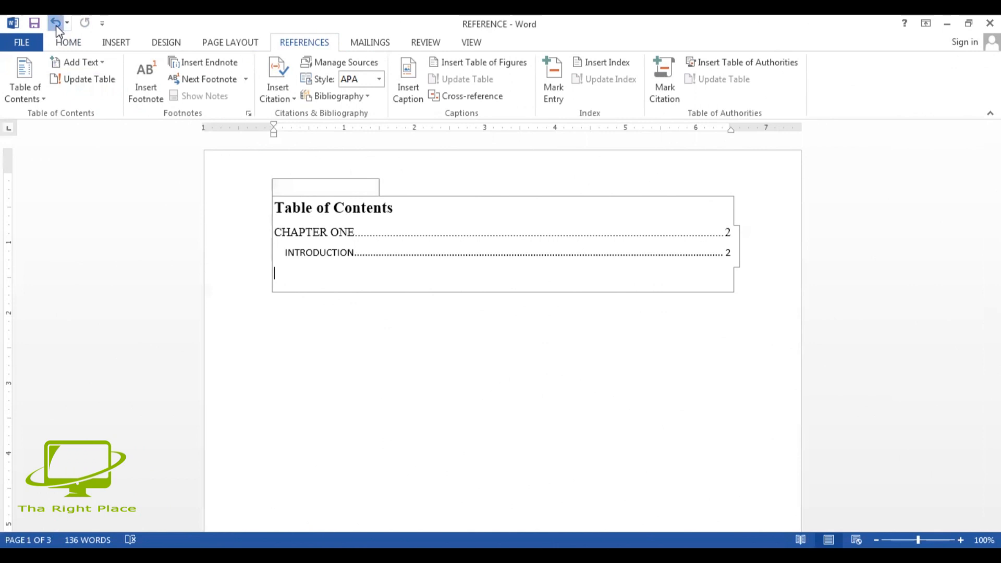
click(55, 25)
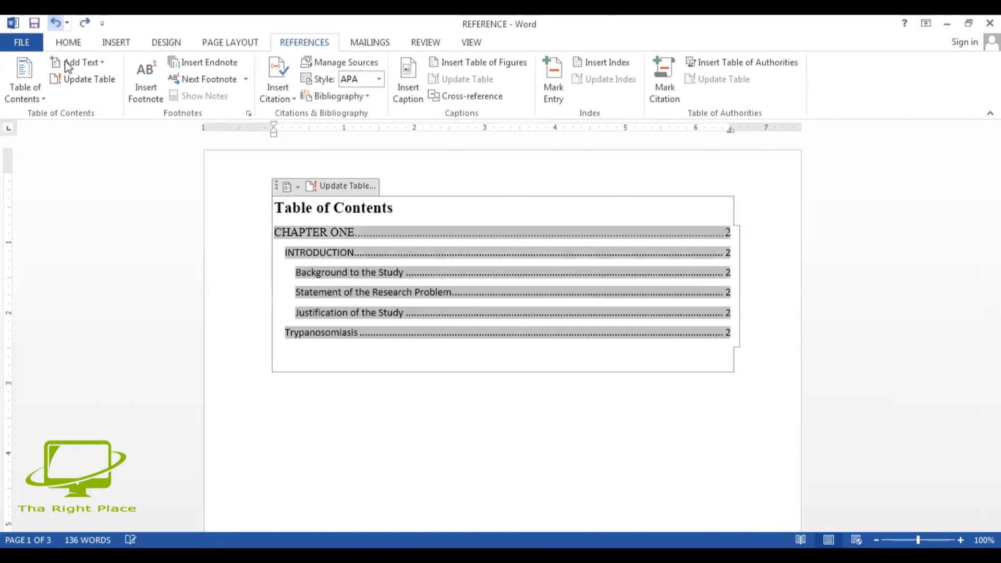
- In the custom table of contents settings, modify the TOC 3 style to use Times New Roman at size 11
click(44, 101)
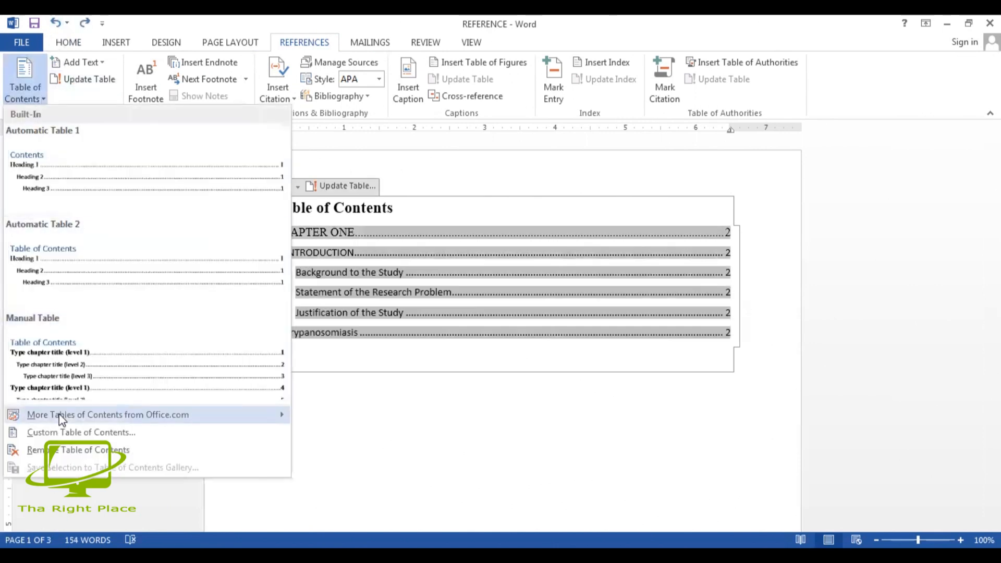
click(65, 432)
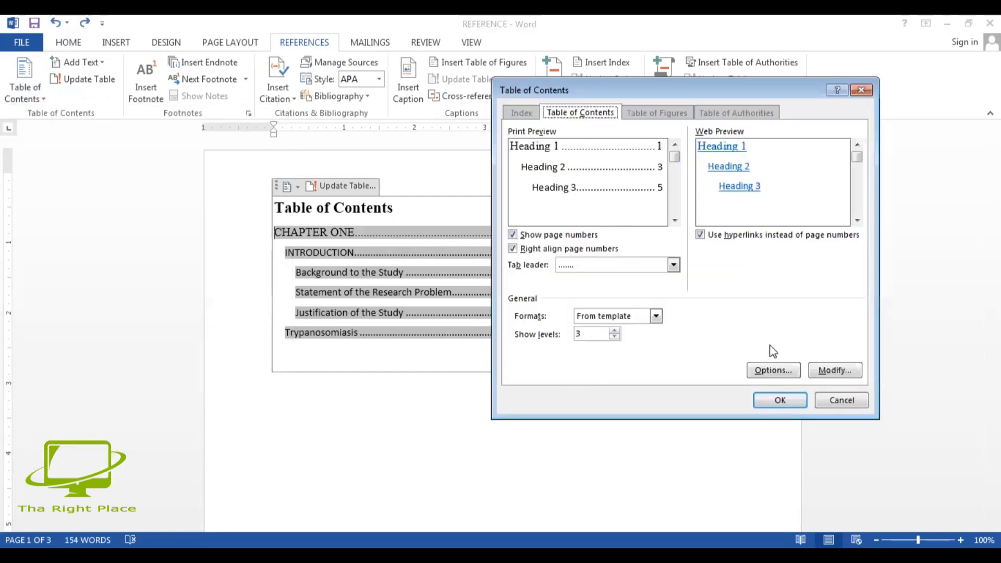
click(823, 371)
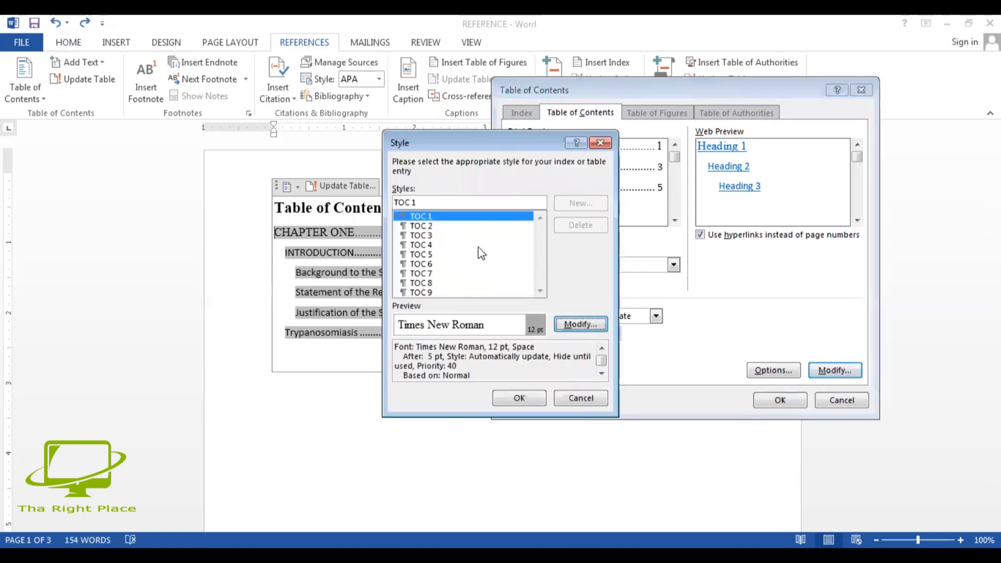
click(433, 236)
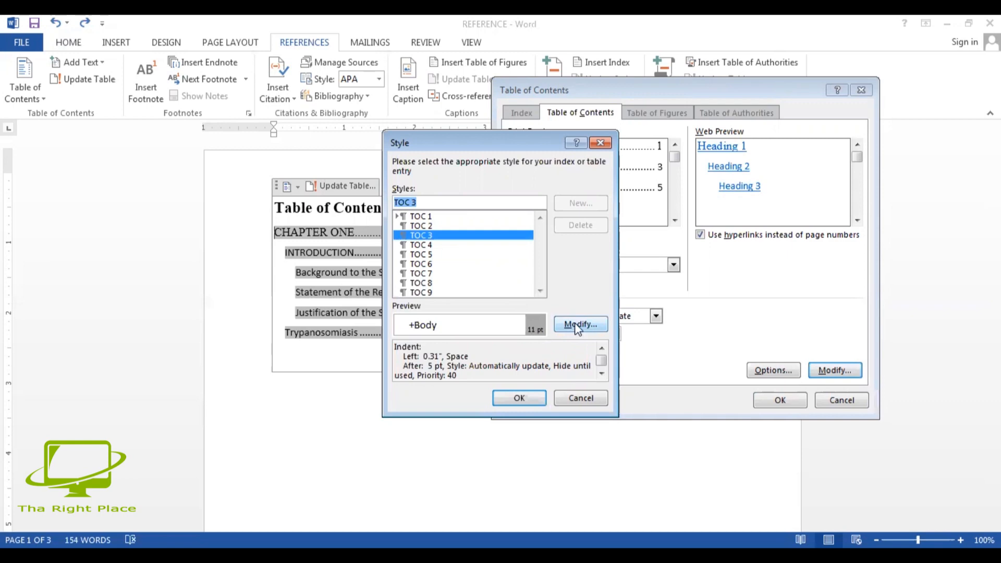
click(575, 325)
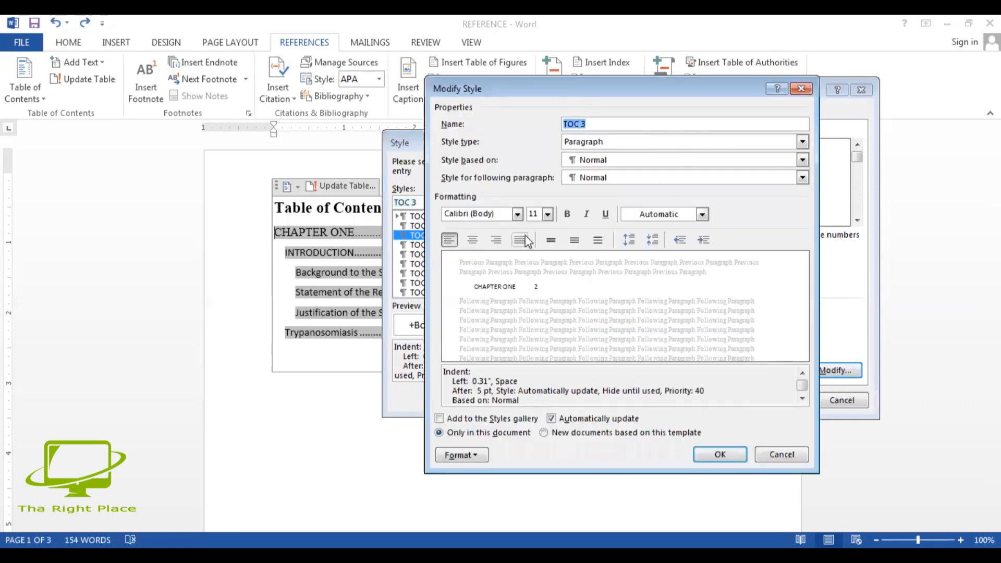
click(516, 214)
click(508, 262)
click(548, 214)
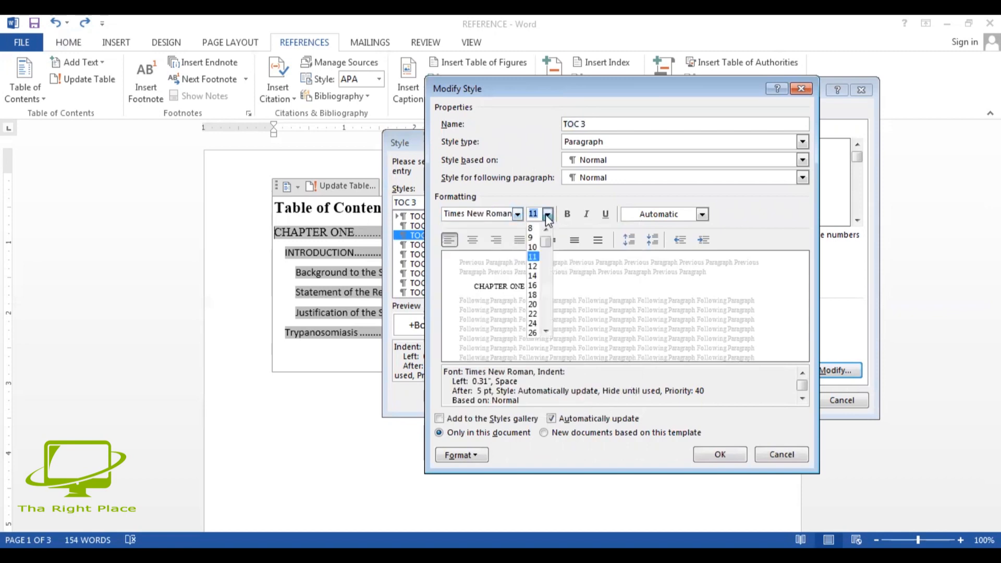
click(539, 261)
- Make the TOC 3 style italic with a blue Accent 1 font color
click(585, 214)
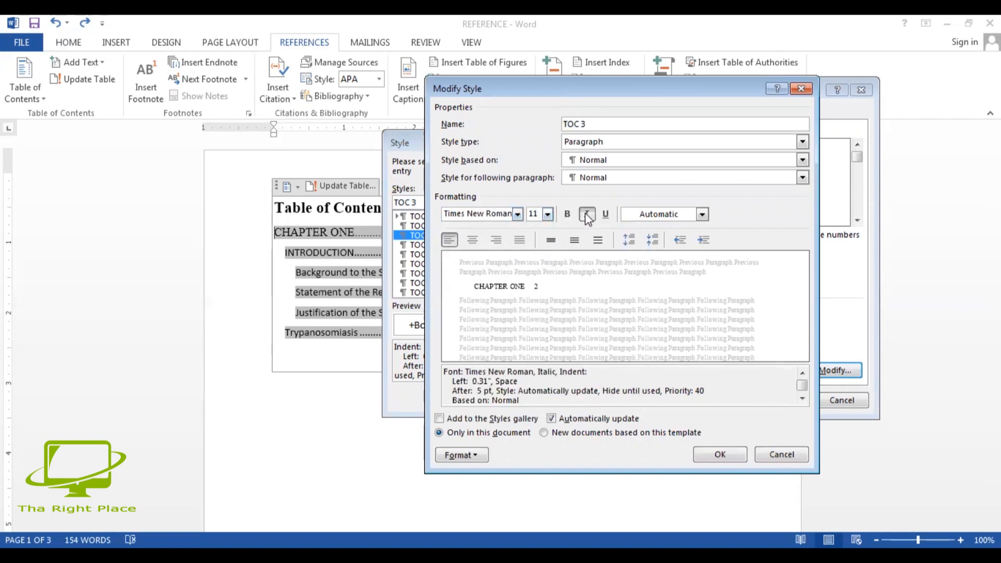
click(701, 214)
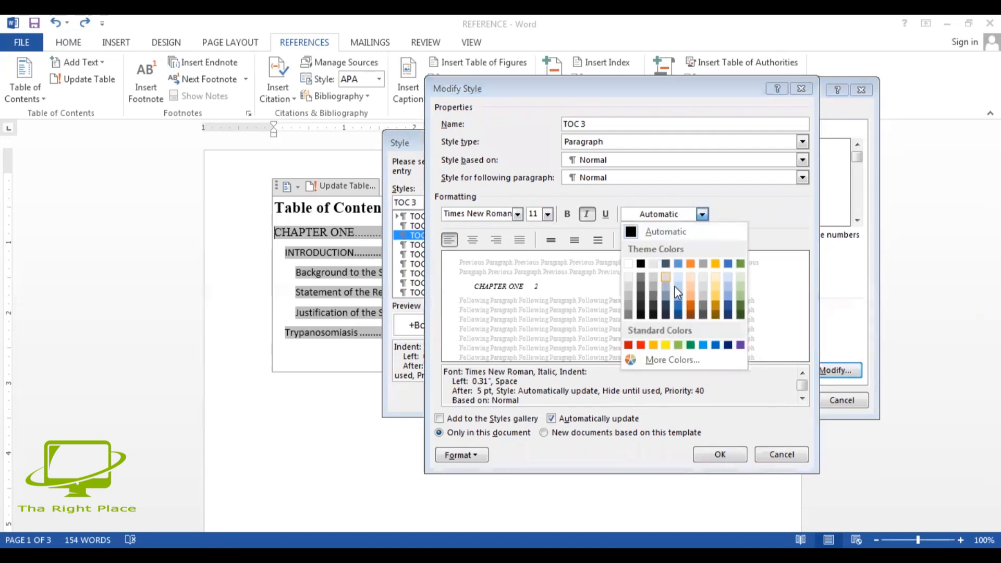
click(679, 306)
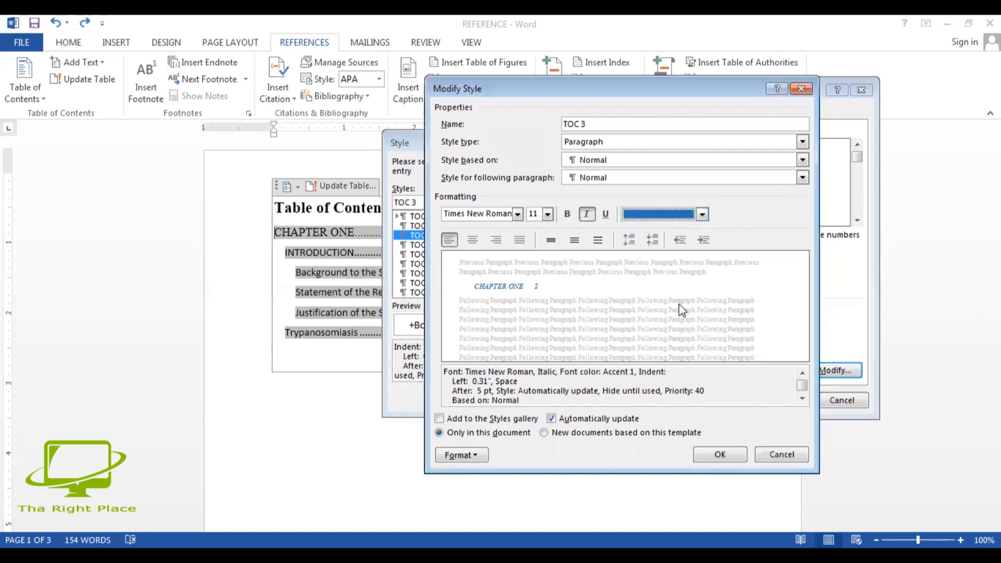
- Confirm the modified TOC 3 style and replace the existing table of contents using the custom settings
click(702, 453)
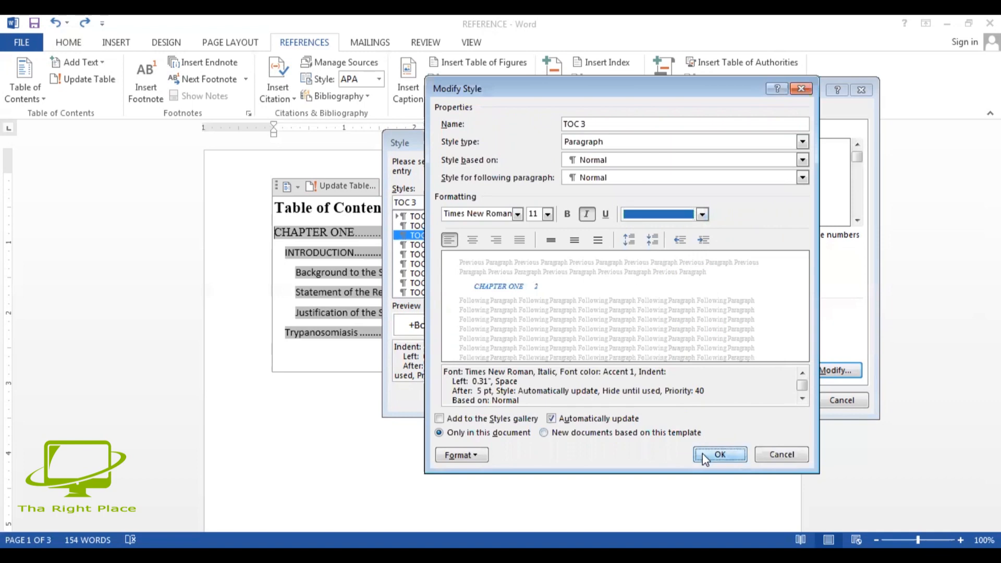
click(530, 399)
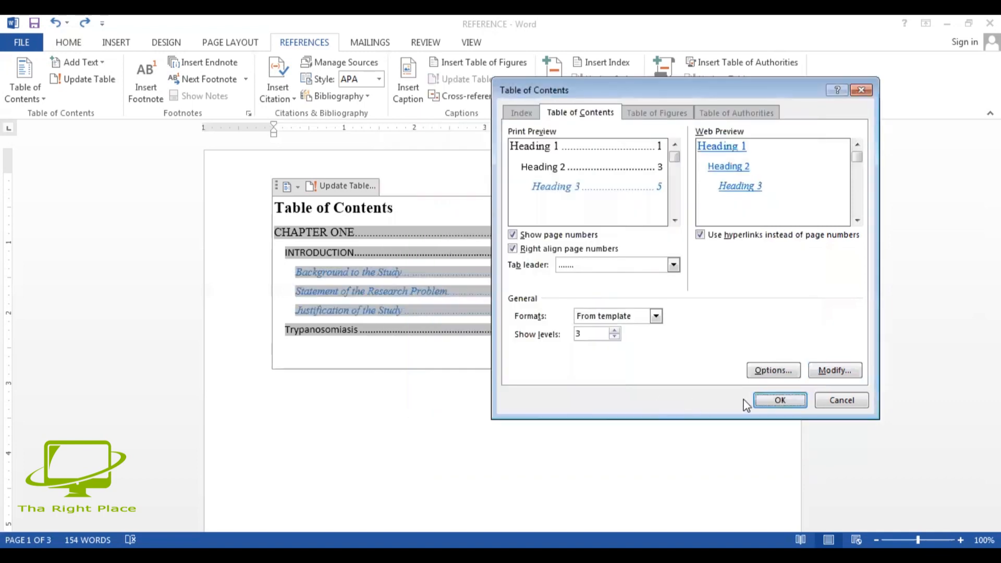
click(770, 401)
click(444, 328)
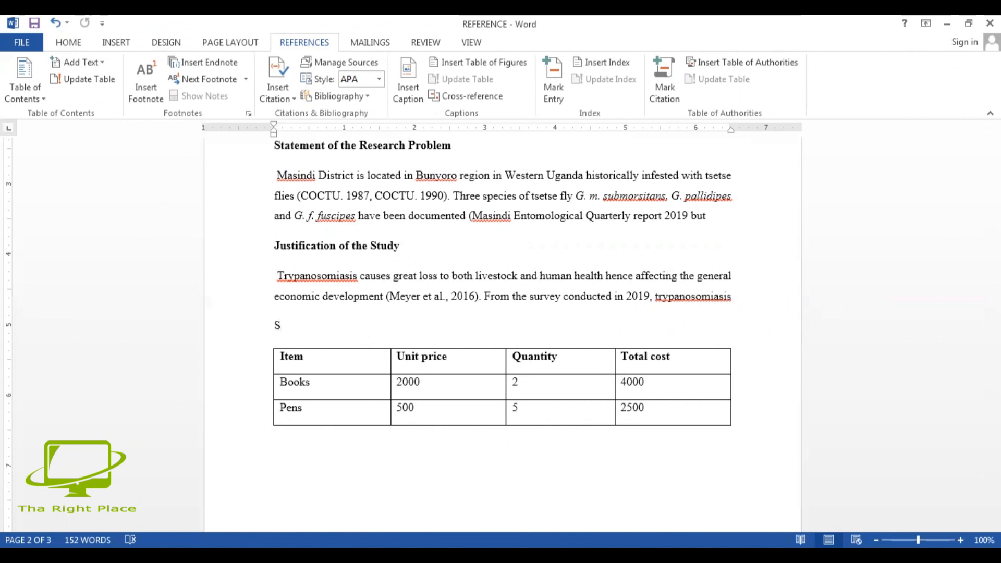
- Enter the title "Shopping table" above the item price table and apply the Heading 3 style to it
text(hopping table)
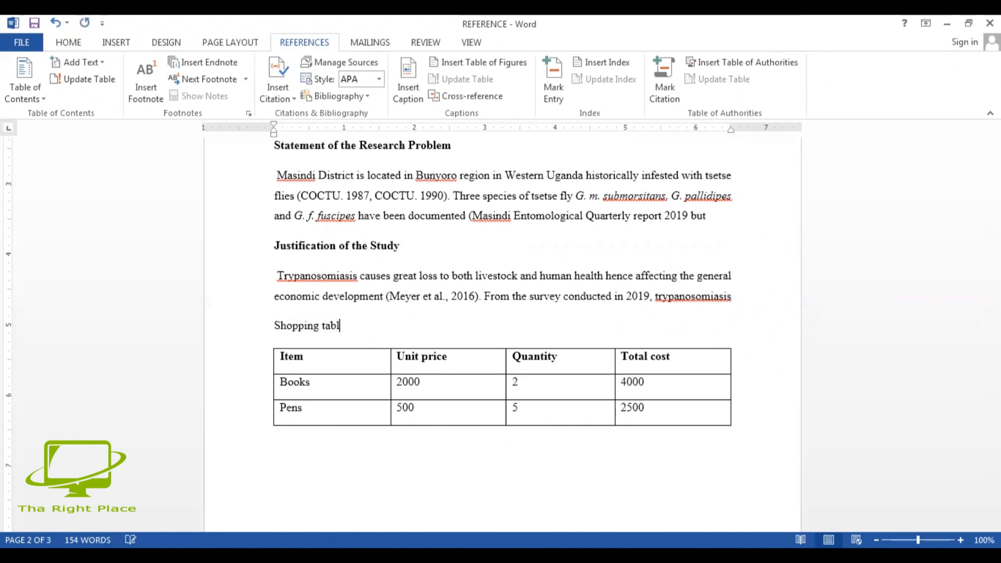
triple_click(327, 325)
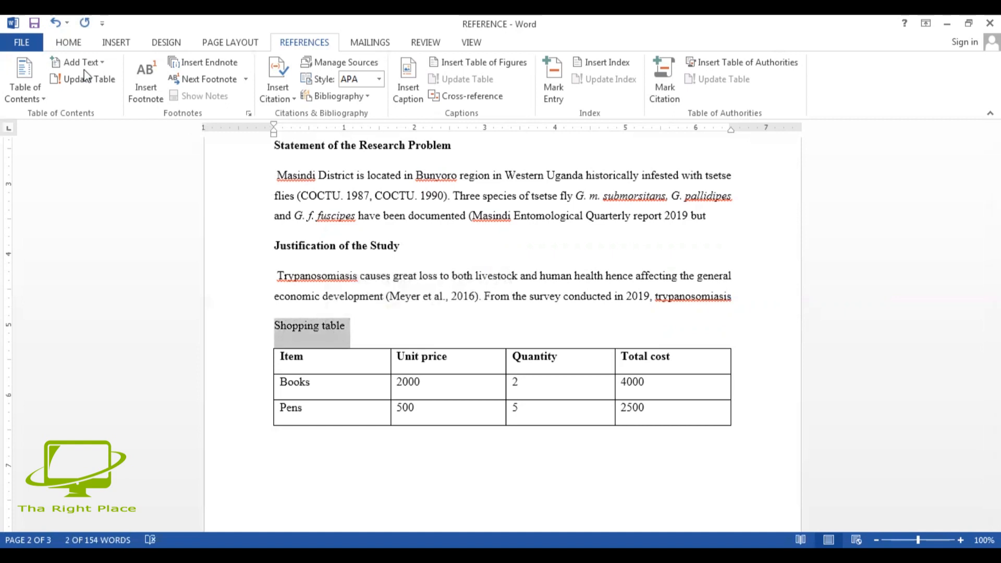
click(68, 42)
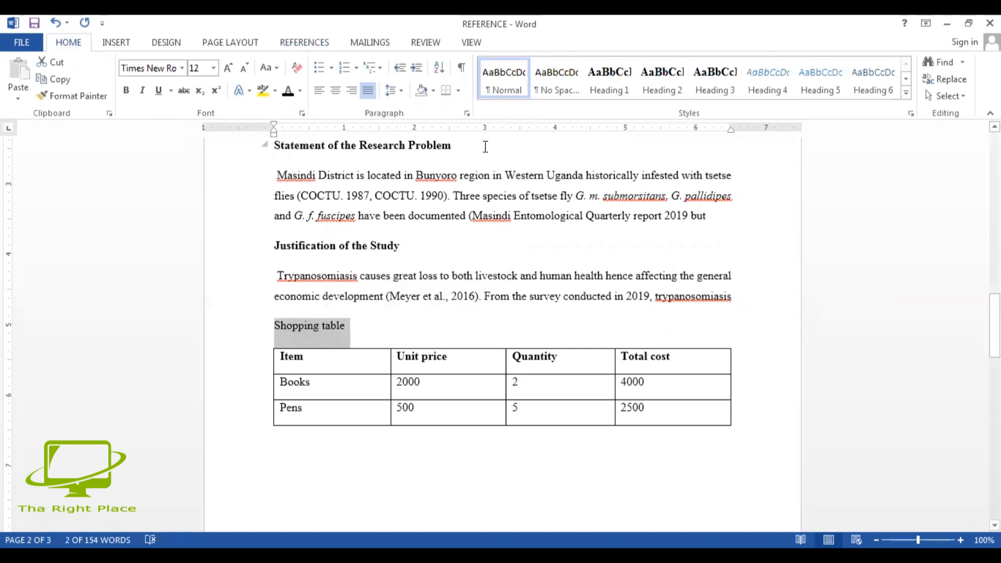
click(708, 86)
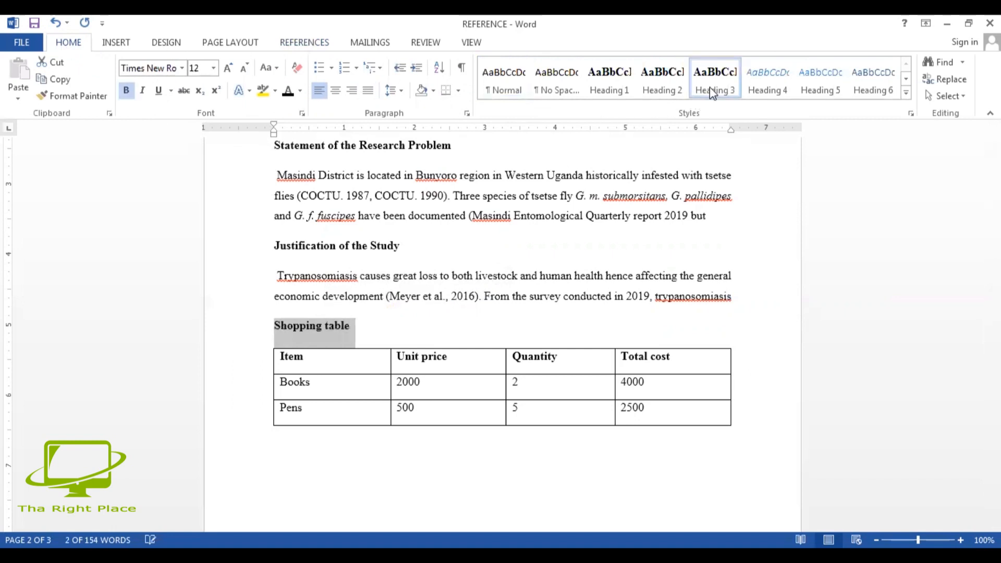
click(357, 332)
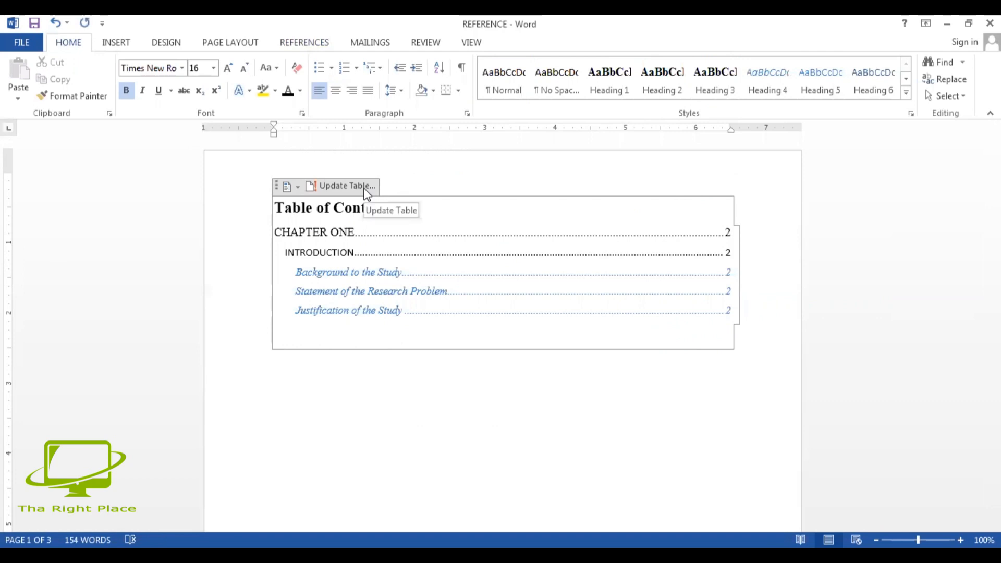
- Update the entire table of contents to include the newly styled heading
click(365, 188)
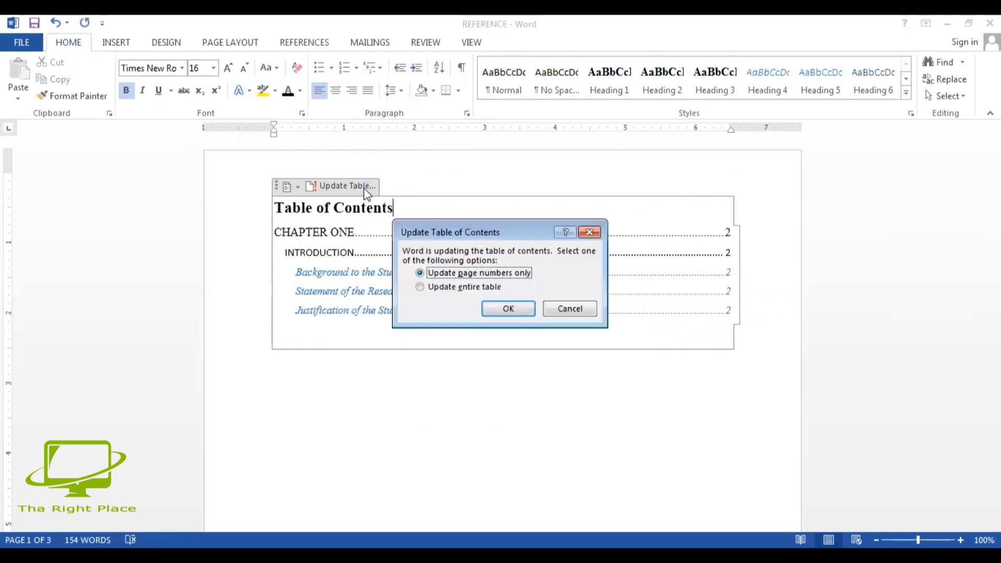
click(433, 290)
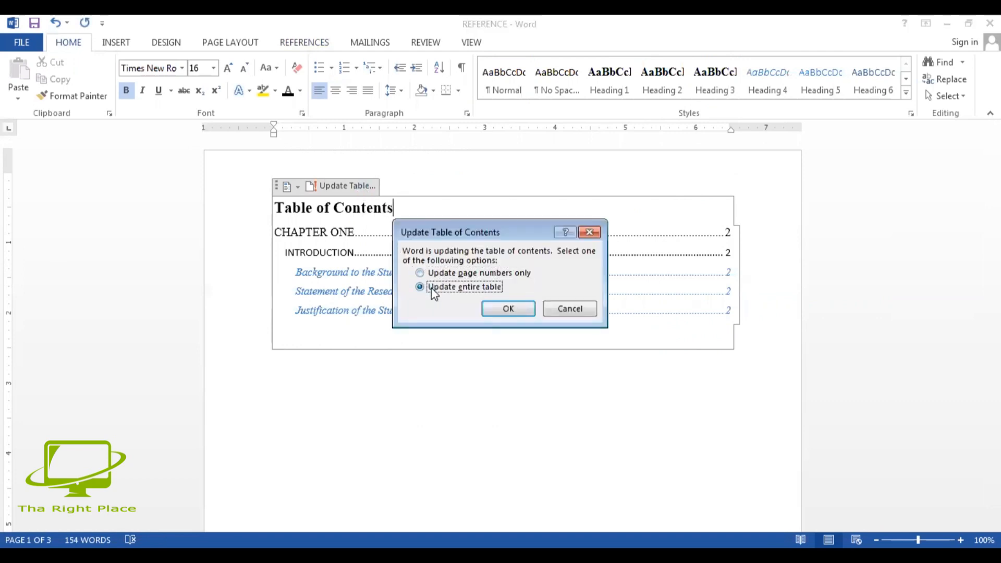
click(497, 310)
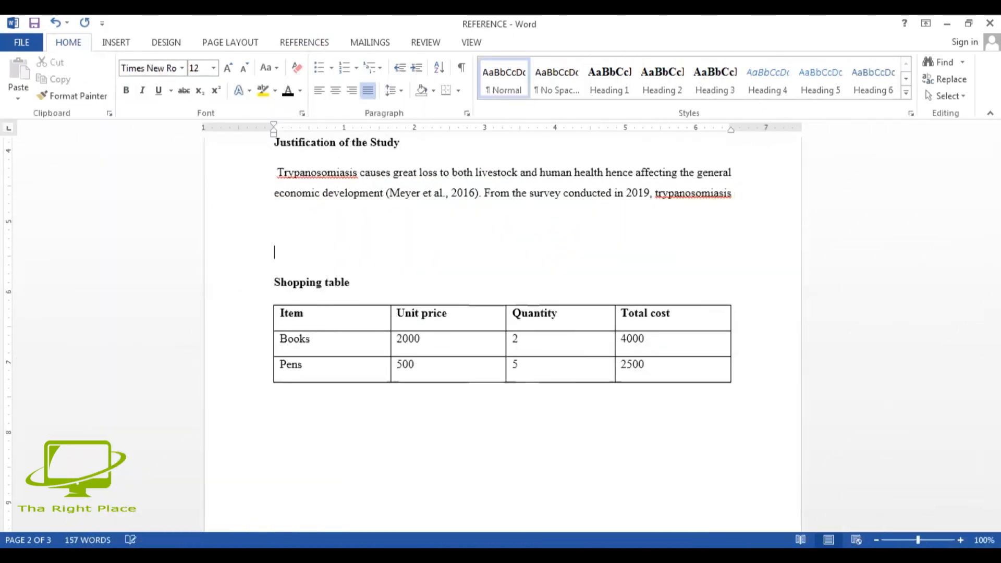
- Insert blank lines above the "Shopping table" heading to push it and its table onto the next page
key(Return)
key(Return)
key(Return)
key(Return)
key(Return)
key(Return)
key(Return)
key(Return)
key(Return)
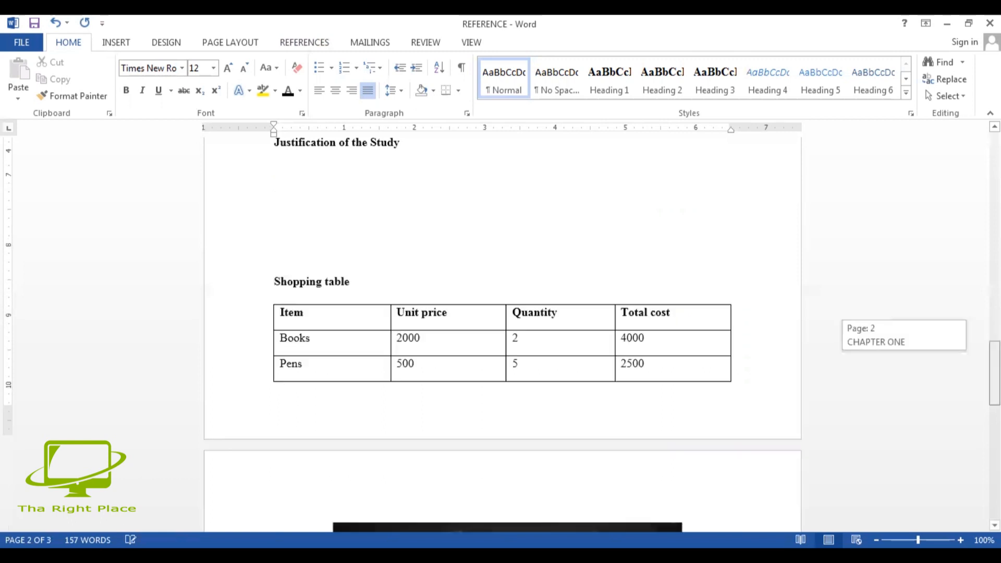
drag(994, 373, 994, 378)
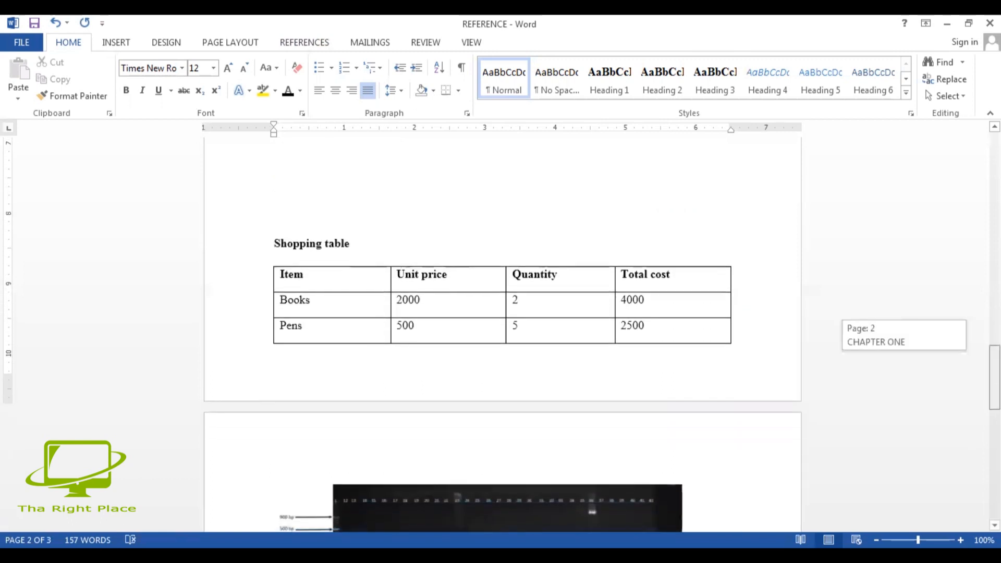
key(Return)
key(Return)
key(ctrl+Return)
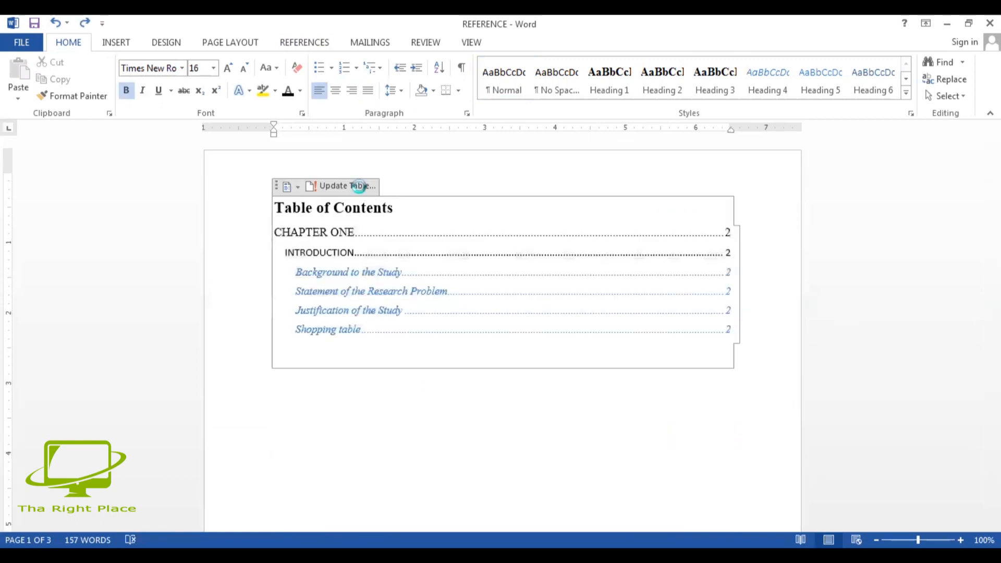
- Update only the page numbers in the table of contents
click(359, 187)
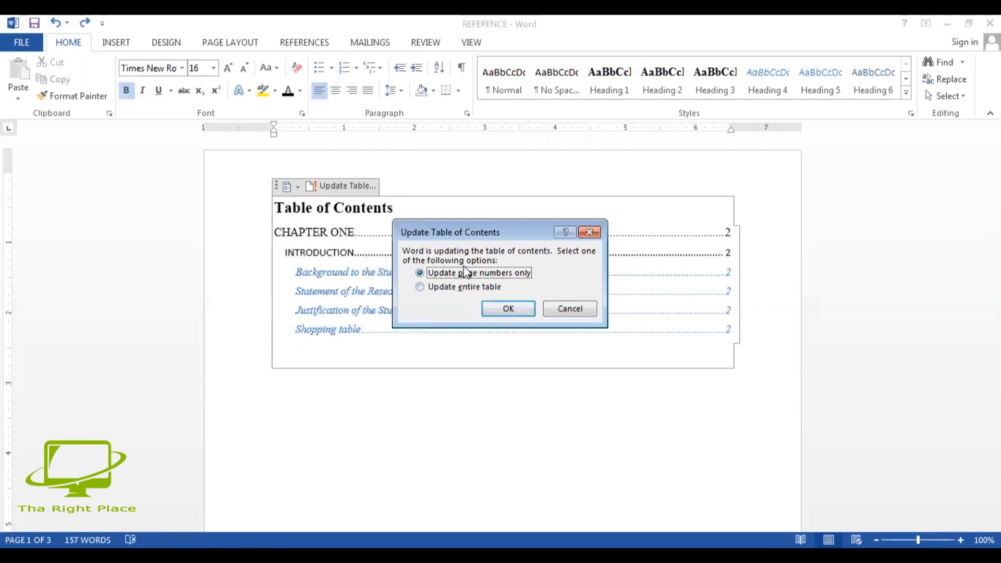
click(501, 309)
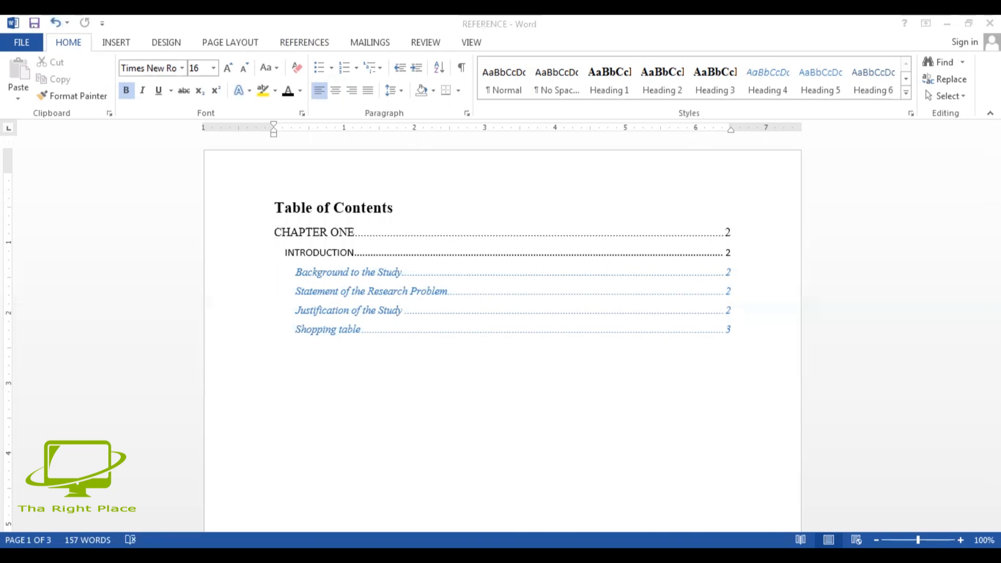
- Switch to YouTube, subscribe to the Tha Right Place channel and set its notifications to All
click(459, 18)
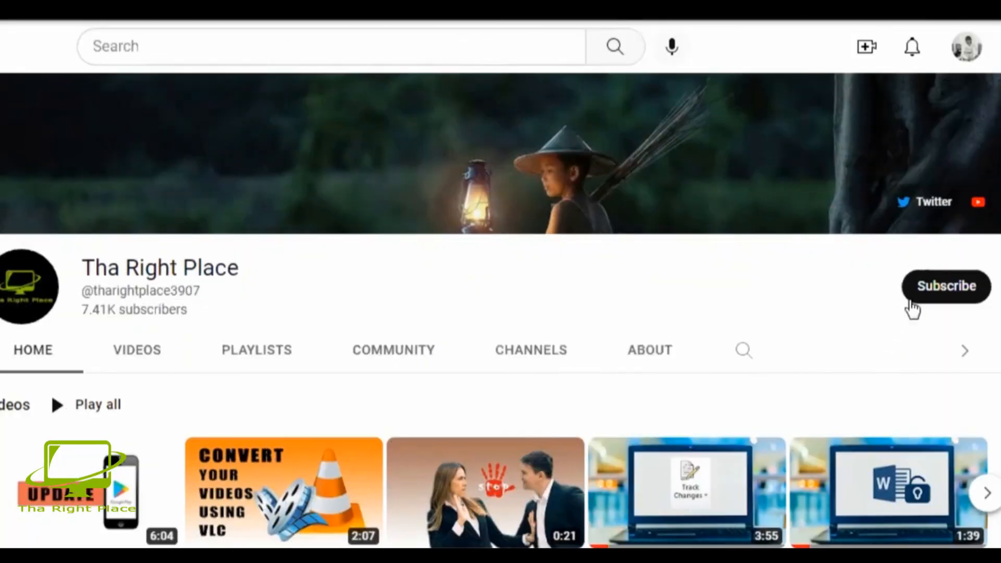
click(915, 297)
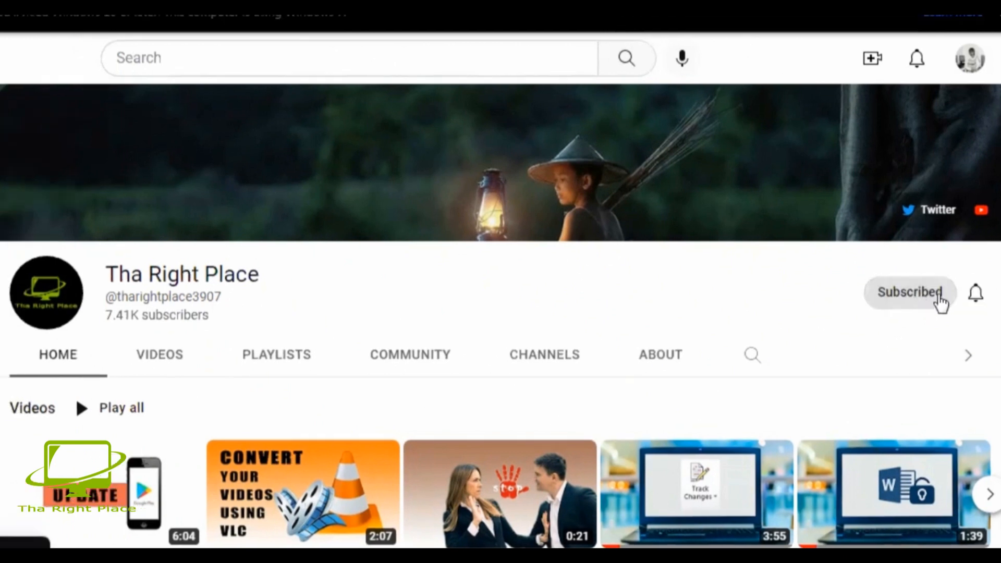
click(974, 294)
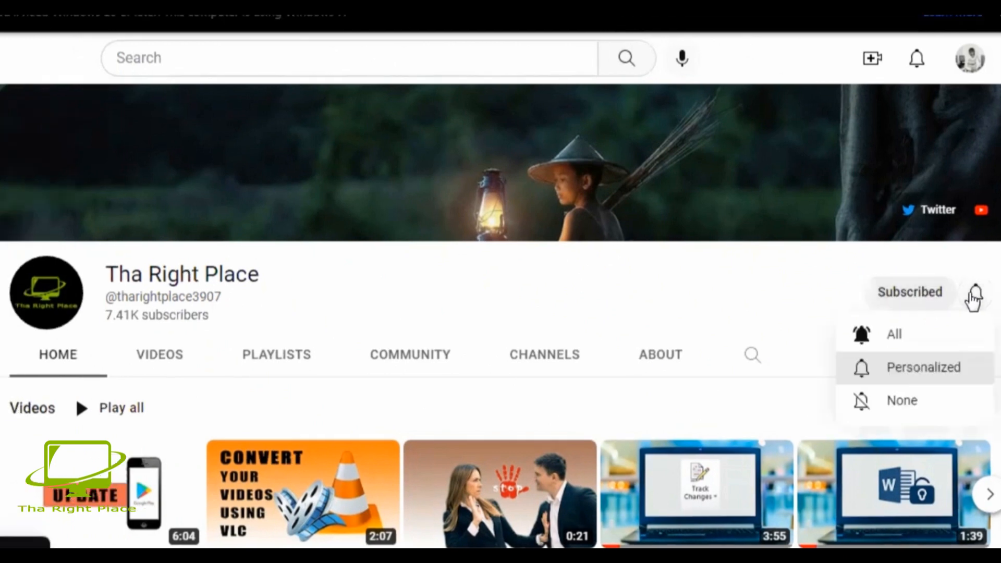
click(918, 336)
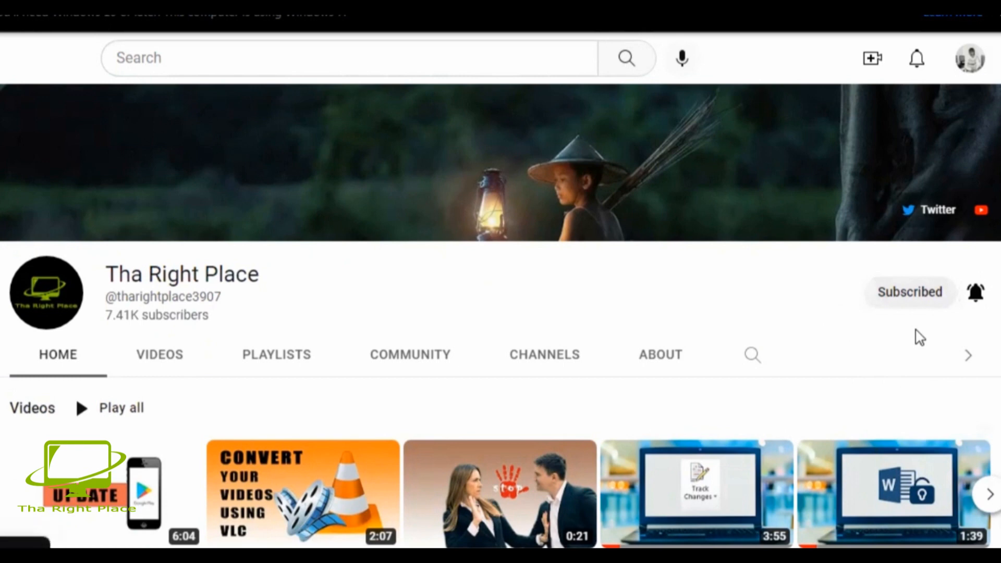